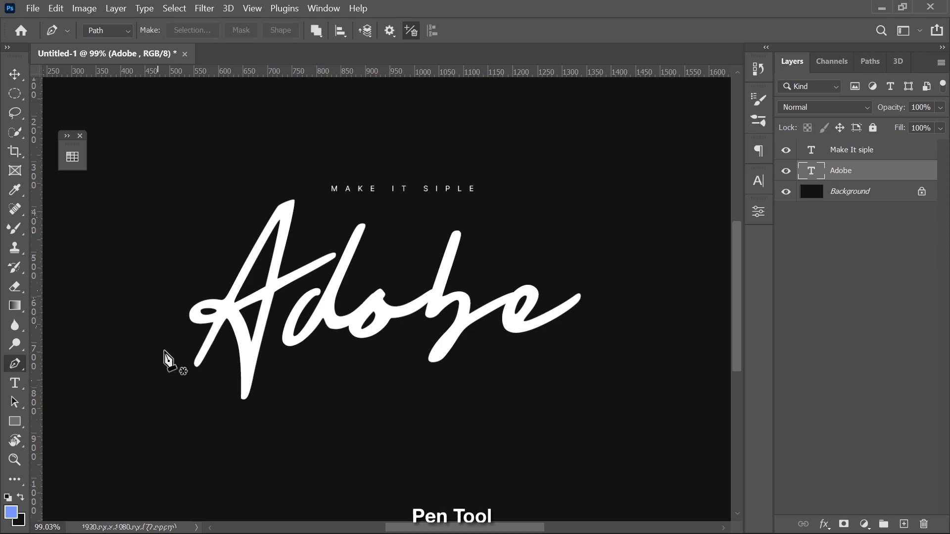
Trace the strokes, loop and crossbar of the letter A in "Adobe" with a Pen path along their centre and end the path.
left_click(196, 362)
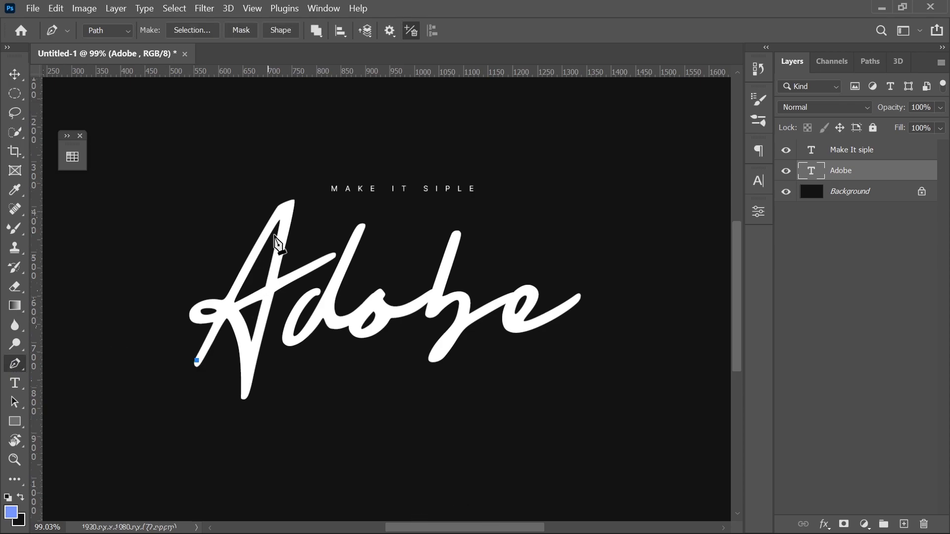
left_click(284, 208)
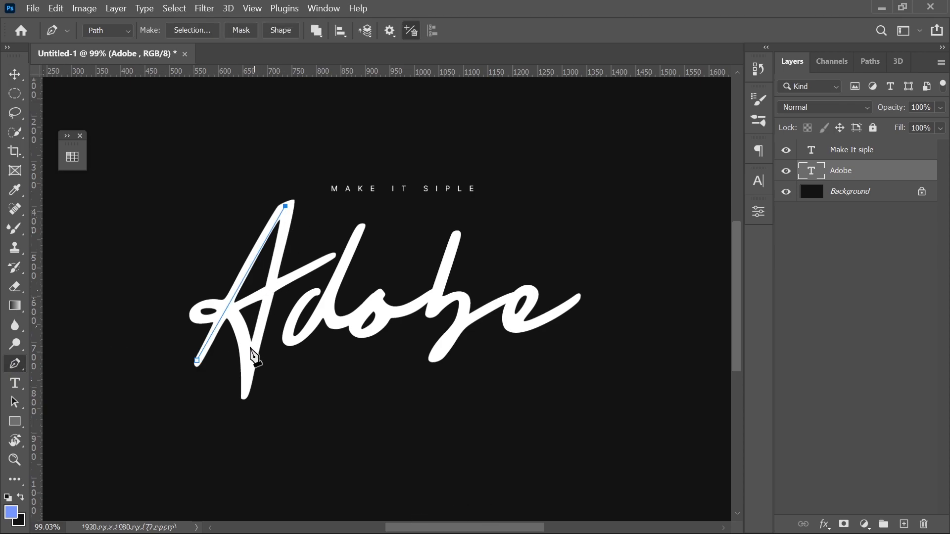
left_click(245, 391)
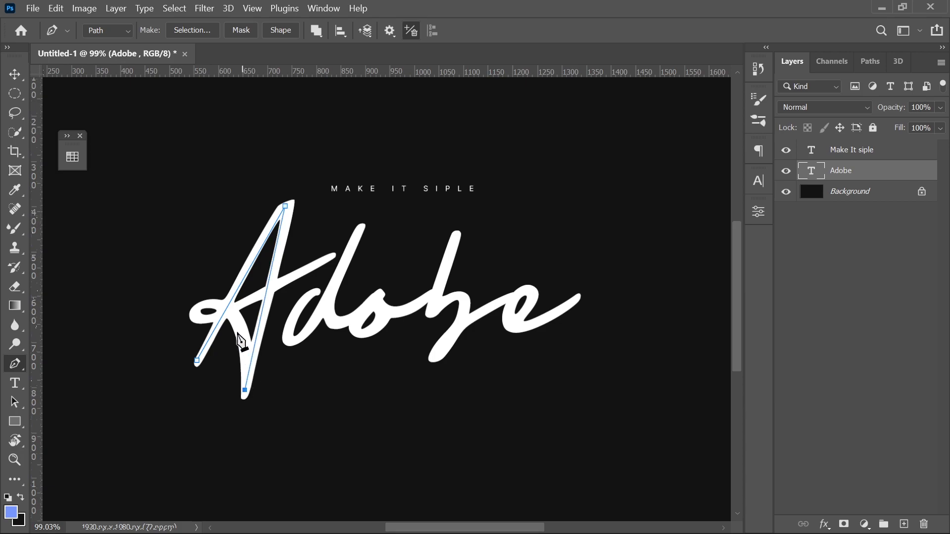
left_click_drag(218, 302, 171, 266)
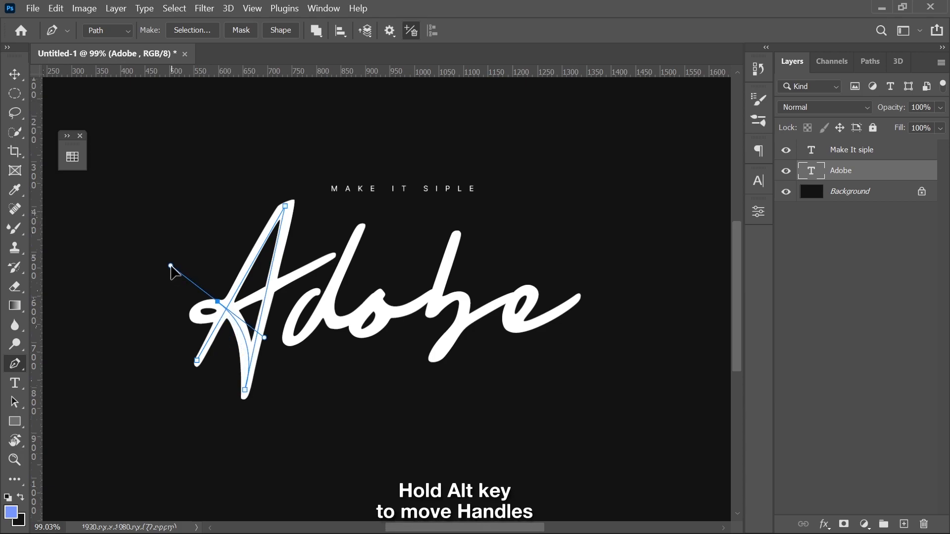
left_click(194, 316)
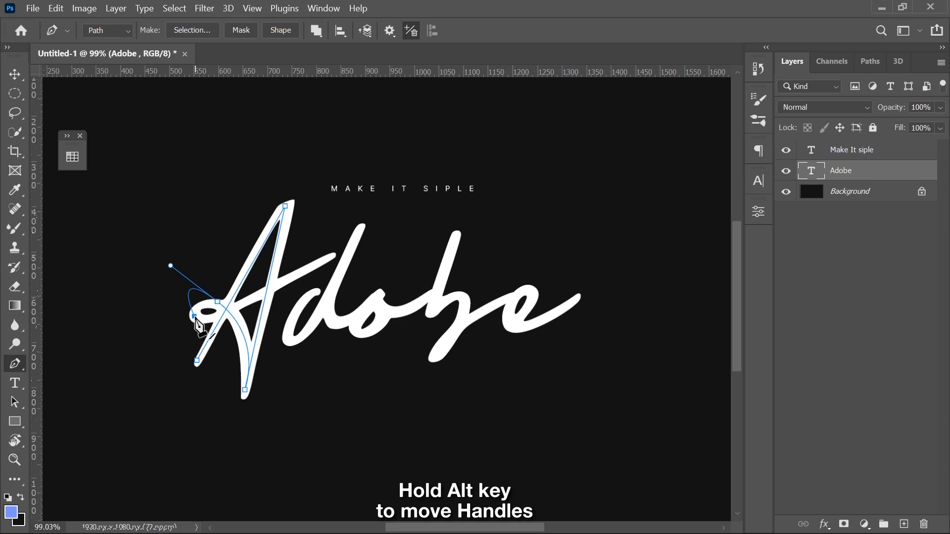
left_click_drag(171, 266, 195, 301)
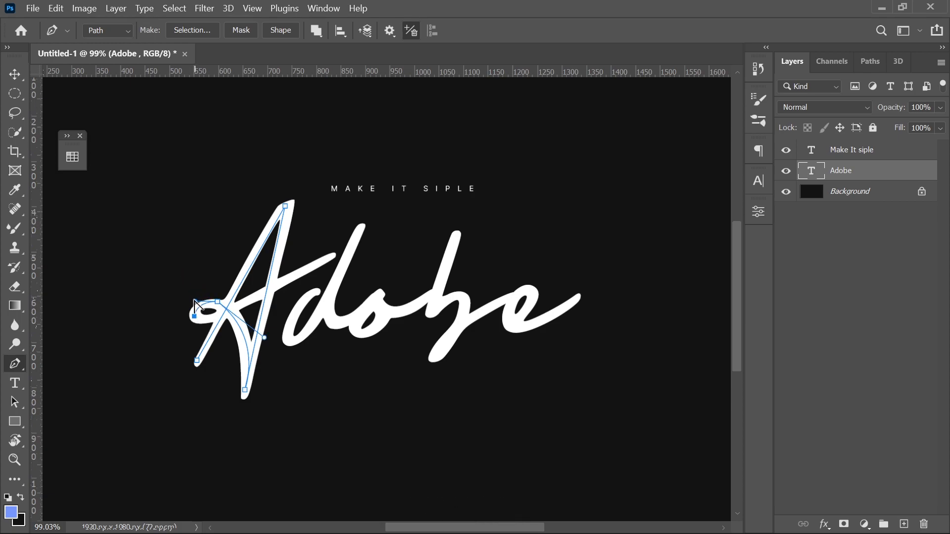
left_click_drag(331, 255, 347, 227)
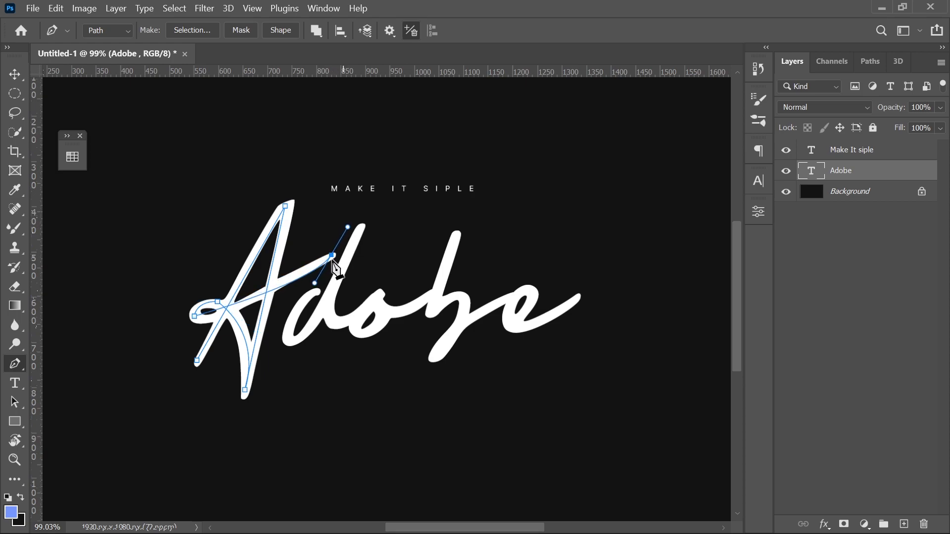
left_click_drag(314, 284, 200, 339)
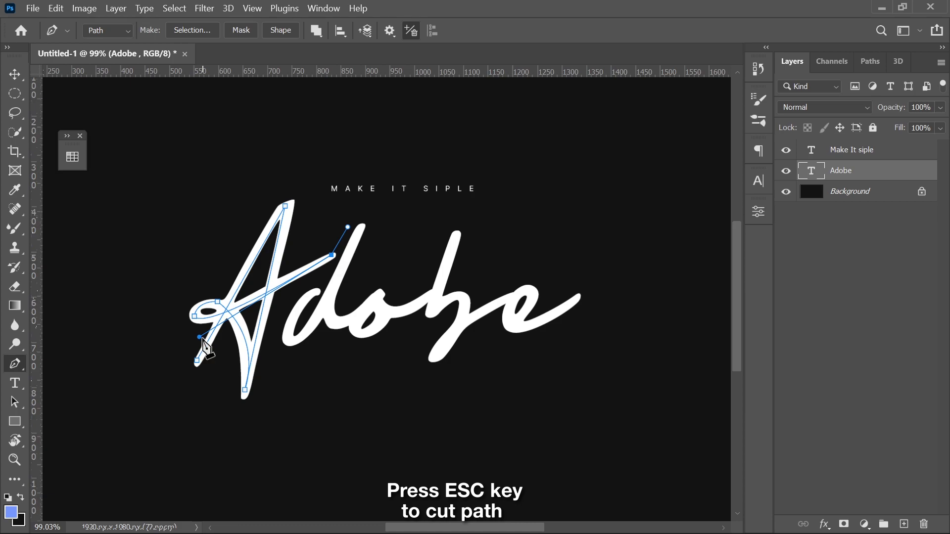
key("Escape")
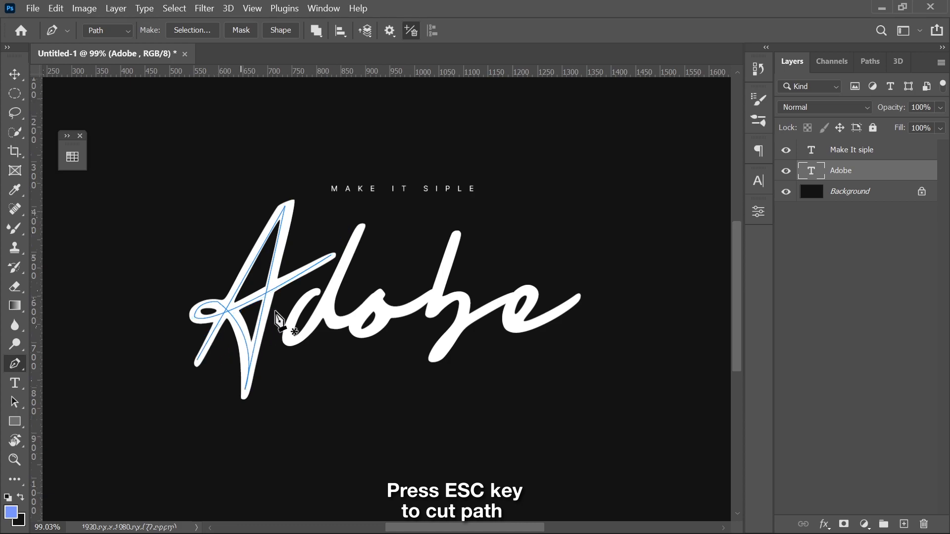
Trace the letter d with a separate Pen path, following its bowl, tall stem and the curve leading to the o.
left_click(317, 290)
left_click_drag(289, 342, 292, 370)
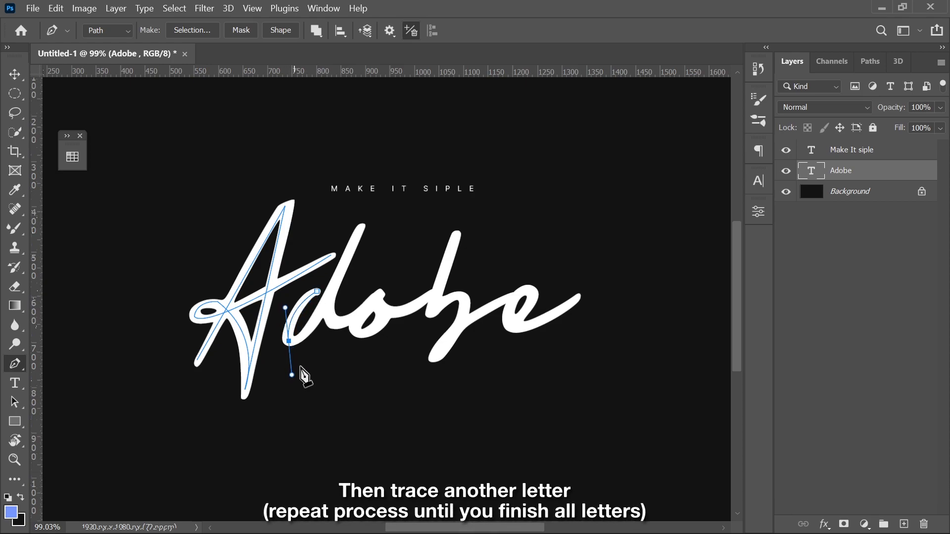
left_click(360, 229)
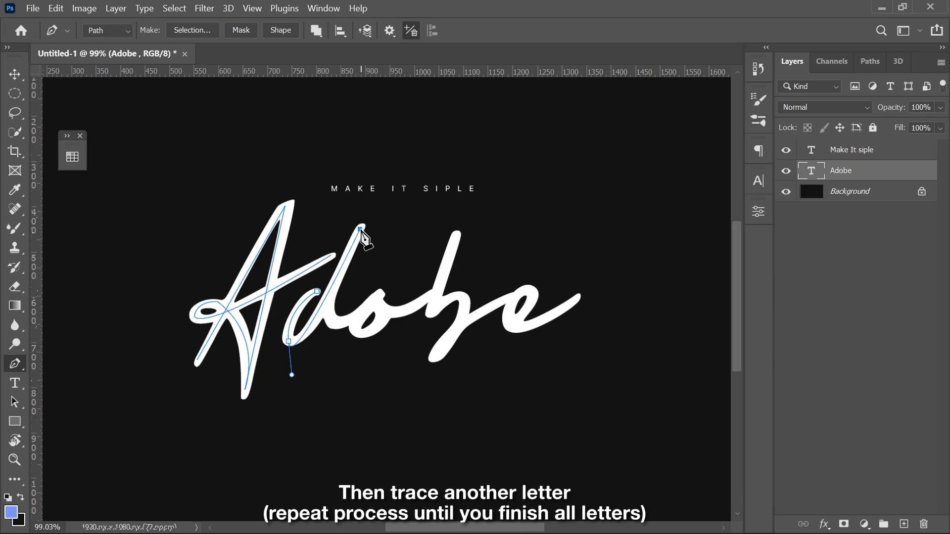
left_click_drag(292, 375, 316, 347)
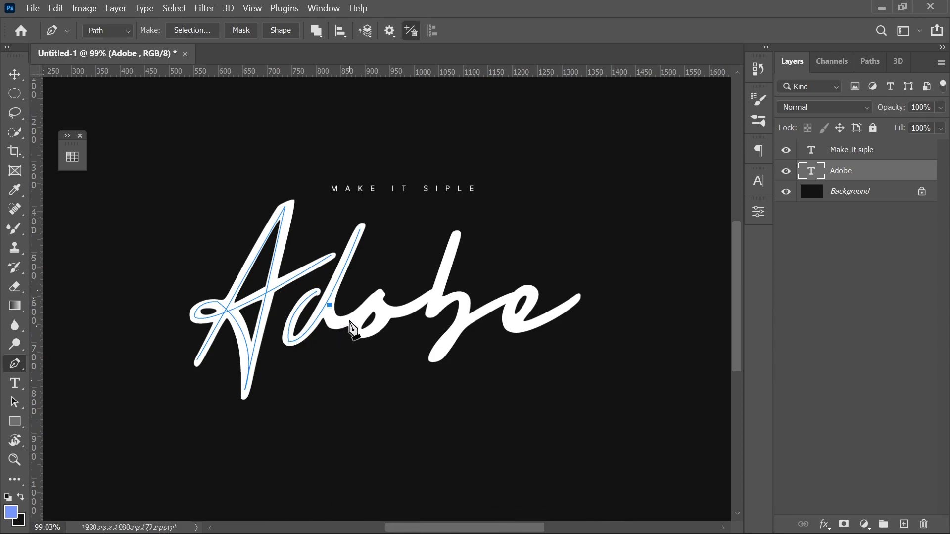
left_click_drag(350, 319, 380, 311)
key("Escape")
Trace the round bowl of the letter o with its own curved Pen path, adjusting the handles to follow the stroke.
left_click(380, 293)
left_click_drag(358, 333, 367, 353)
left_click_drag(383, 308, 382, 293)
left_click_drag(366, 352, 377, 333)
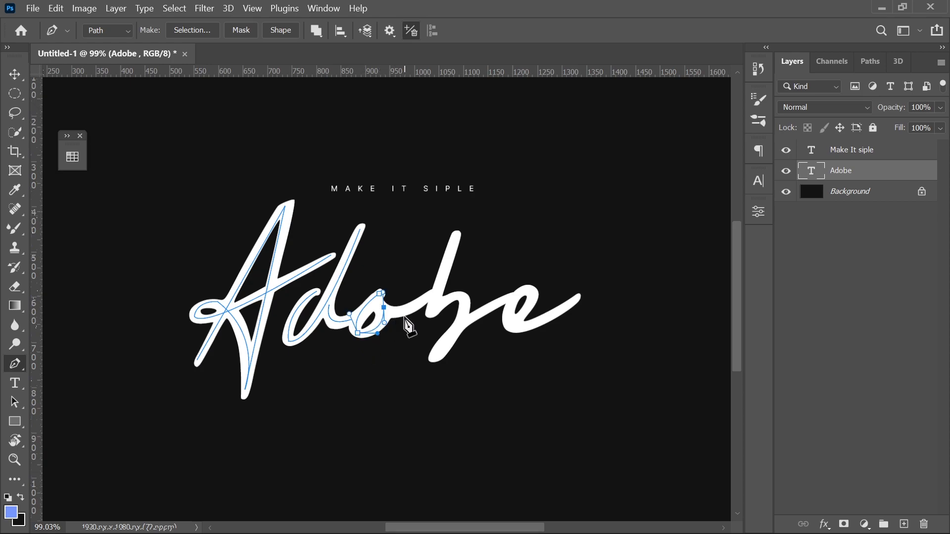
Trace the stroke joining o to b, the letter b with its lower tail, and the link to the e as one Pen path.
scroll(422, 311, "up", 3)
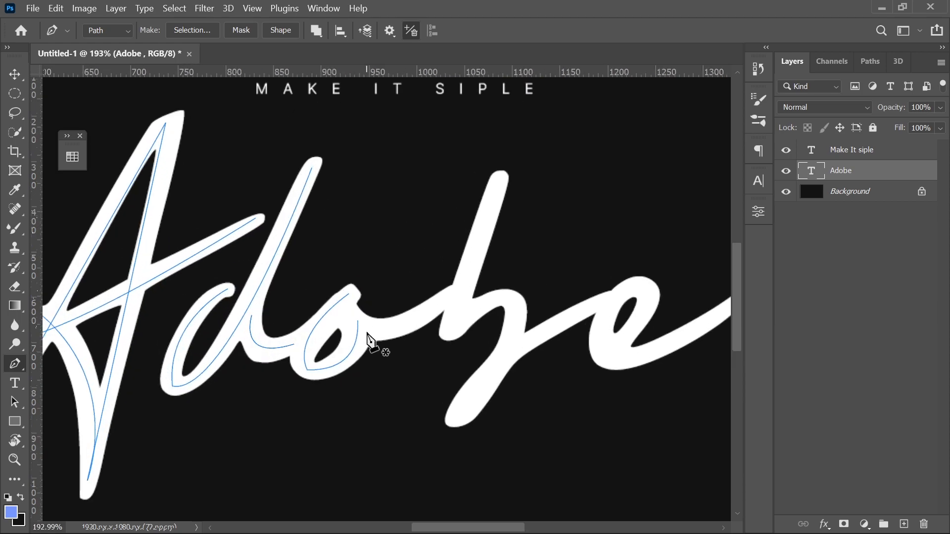
mouse_move(445, 297)
left_mouse_down()
mouse_move(483, 250)
mouse_move(471, 263)
left_mouse_up()
left_click(501, 178)
left_click(450, 327)
left_click_drag(515, 301, 540, 319)
left_click(456, 419)
left_click_drag(599, 303, 671, 290)
left_click_drag(526, 316, 438, 380)
key("Escape")
Trace the letter e with a separate curved Pen path through its loop to the tip of the tail.
left_click_drag(635, 252, 459, 251)
left_click(430, 358)
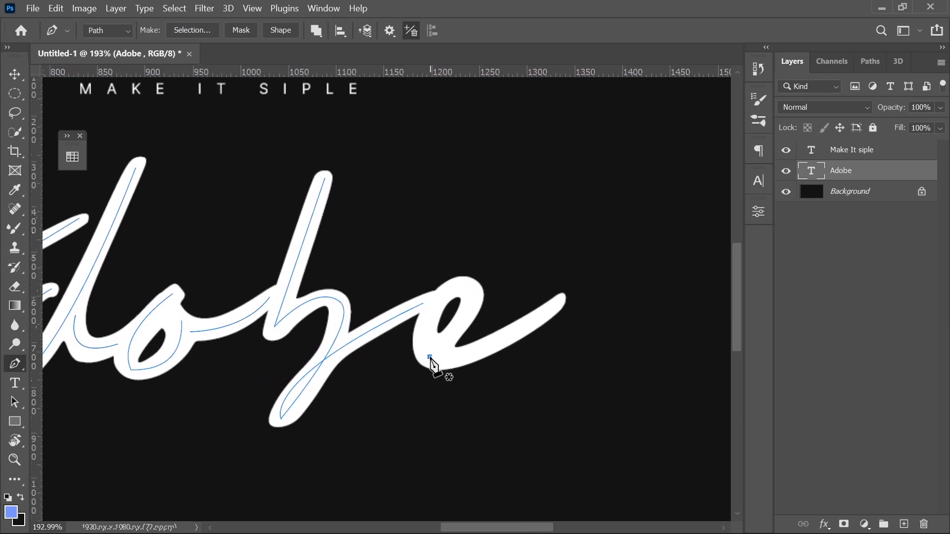
left_click_drag(466, 288, 446, 254)
left_click_drag(453, 359, 505, 376)
left_click_drag(448, 256, 445, 289)
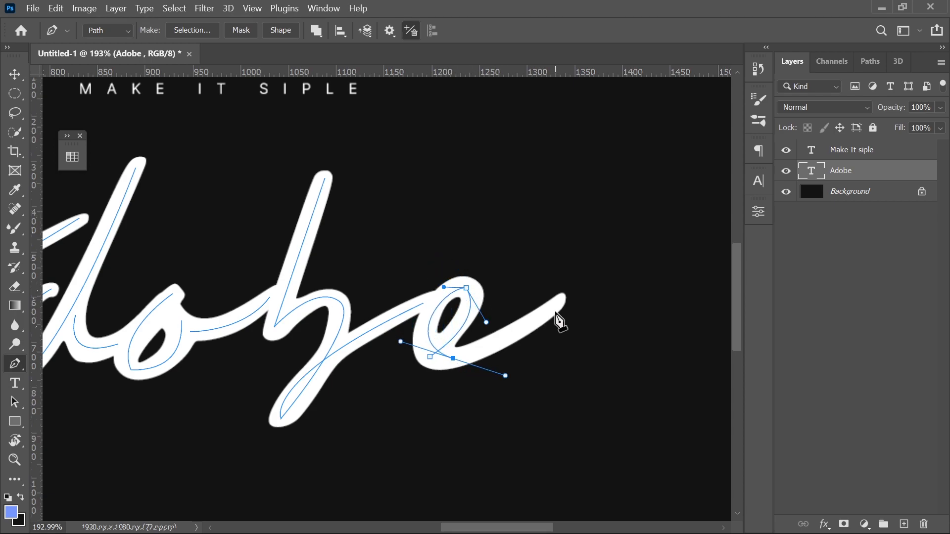
left_click_drag(558, 303, 569, 289)
key("Escape")
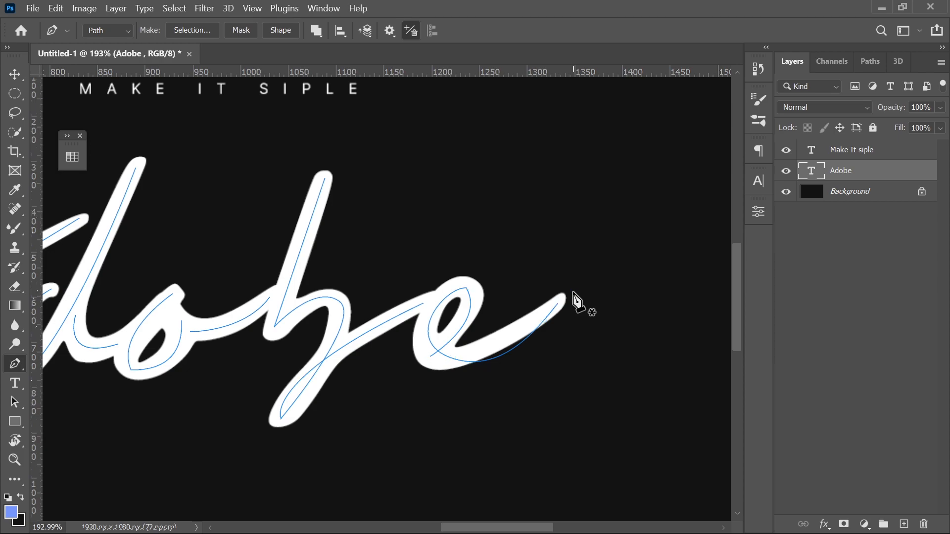
Add a new layer above the Adobe text and make a circular selection about 95 px across in the empty area below the word.
scroll(442, 336, "down", 3)
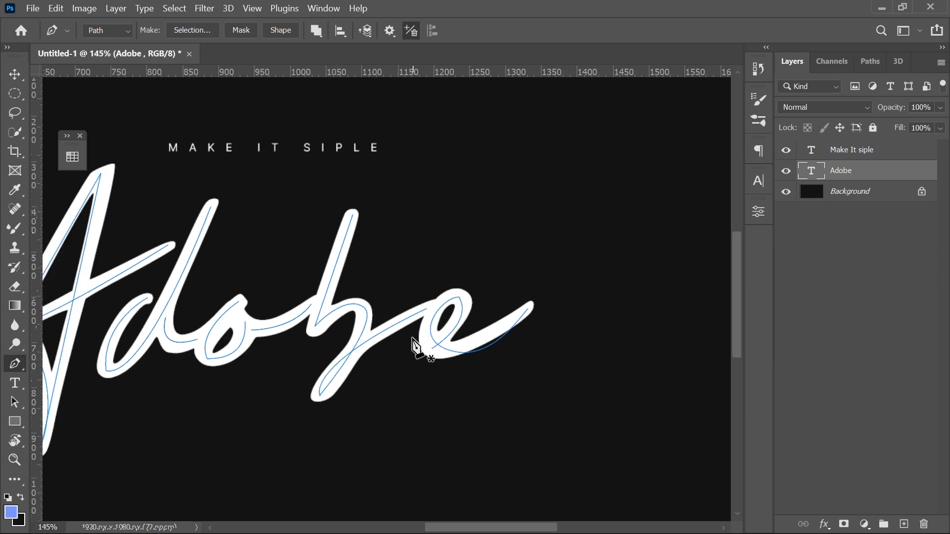
scroll(424, 346, "down", 2)
left_click_drag(257, 405, 369, 391)
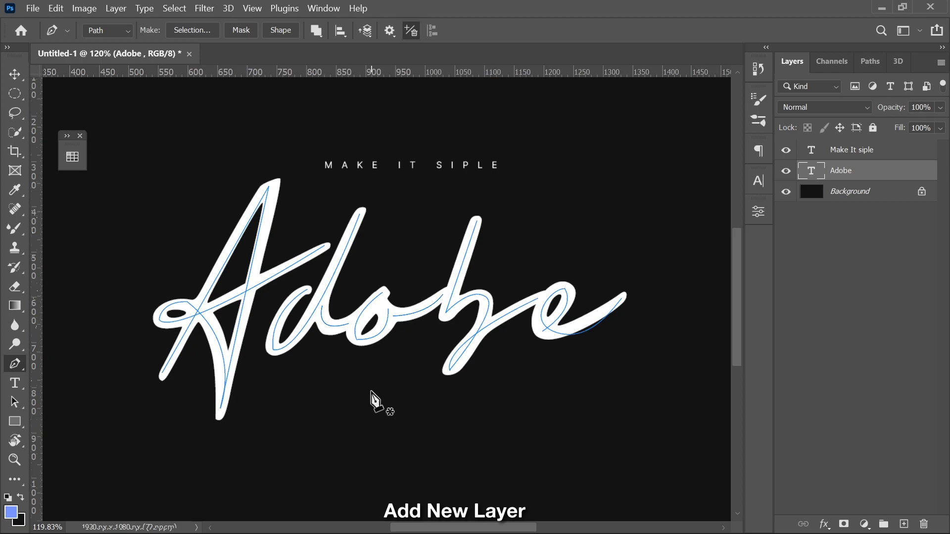
left_click(904, 524)
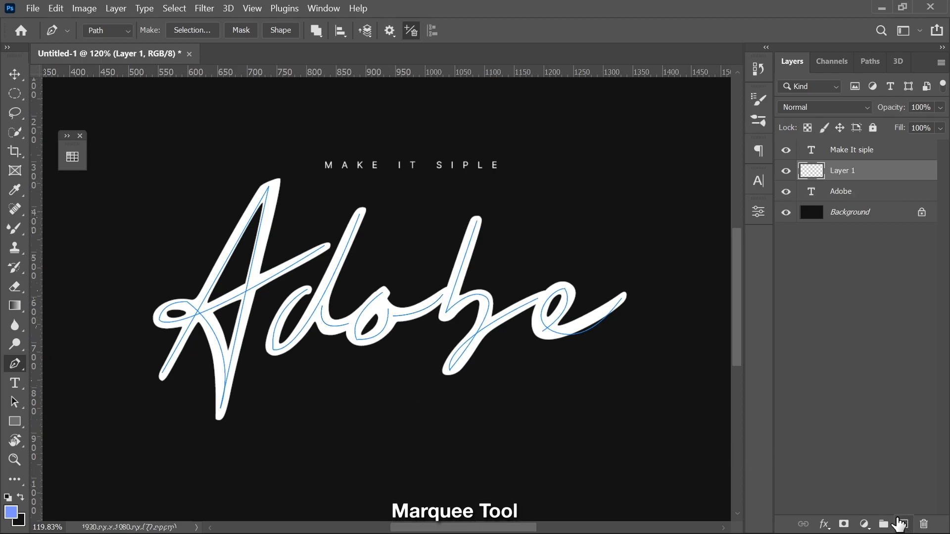
left_click(15, 94)
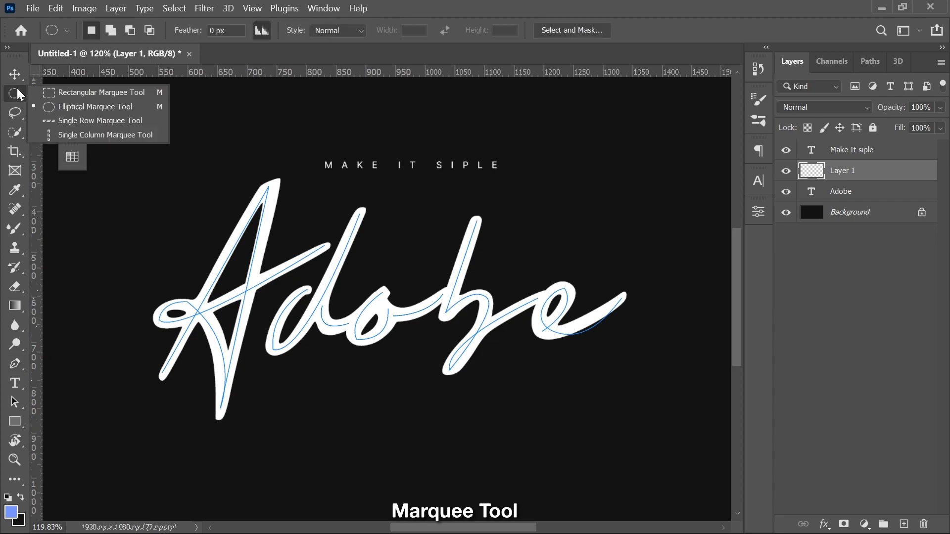
left_click(75, 108)
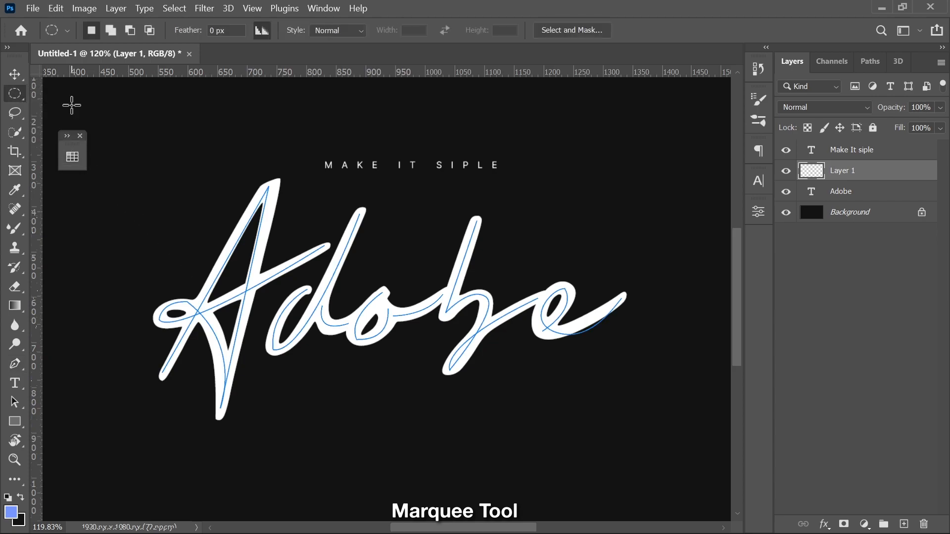
left_click_drag(369, 406, 424, 464)
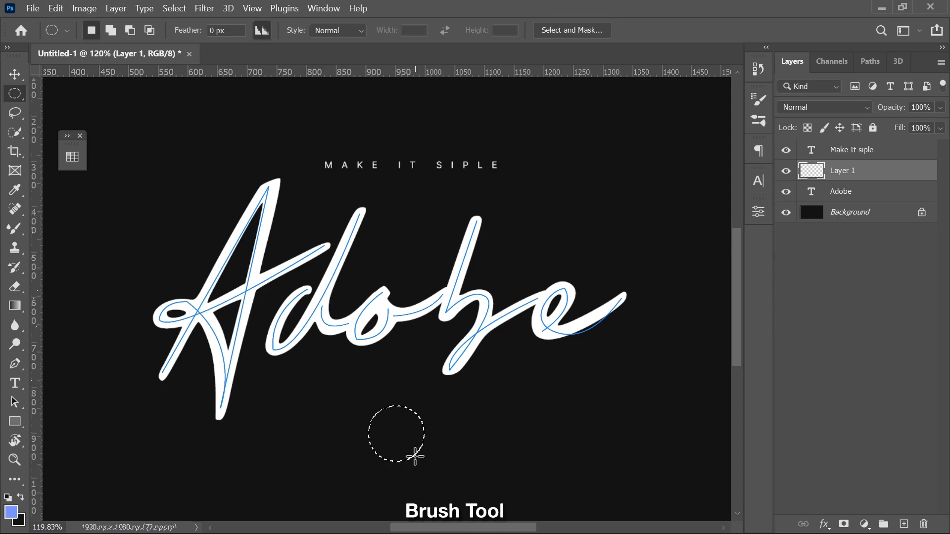
Paint inside the circle with a soft 80 px brush using Pure swatches: crimson on its right, purple at the bottom, light blue at the top.
left_click(15, 228)
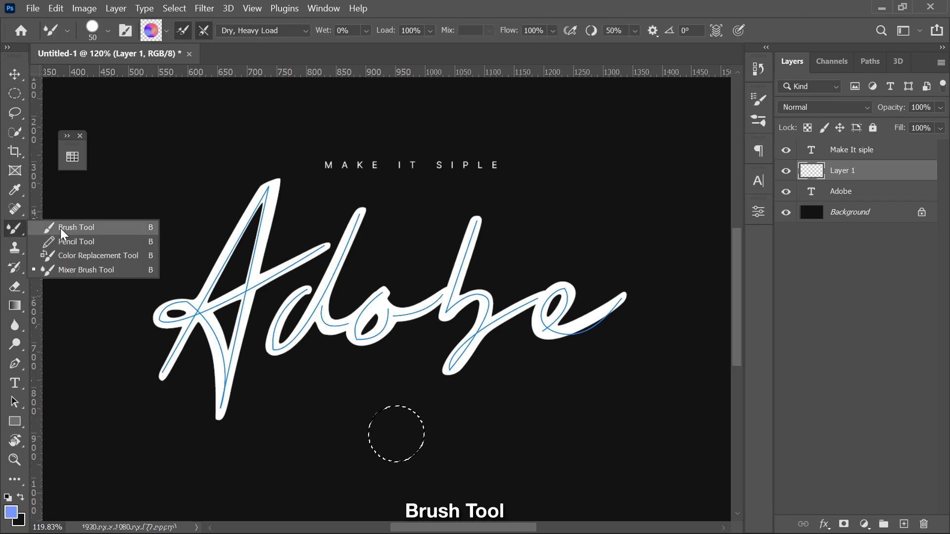
left_click(63, 231)
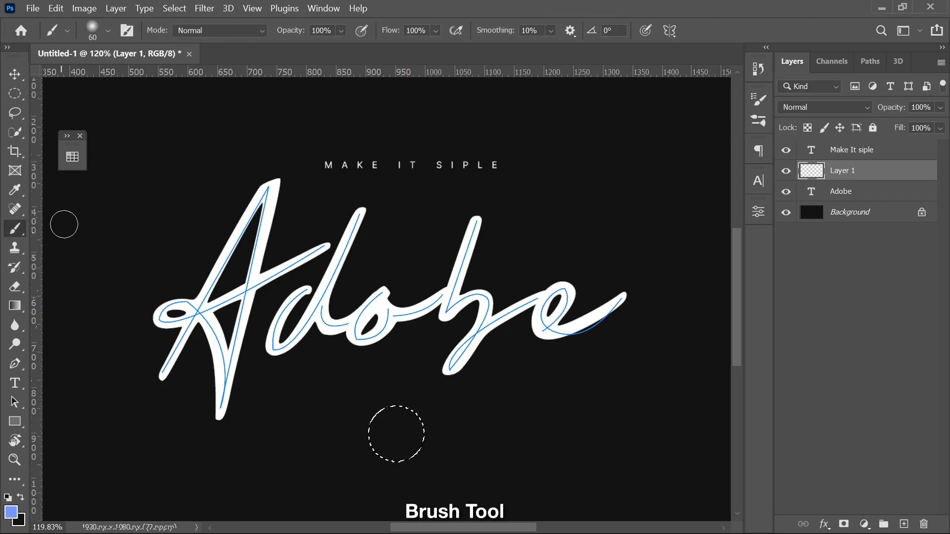
left_click(78, 161)
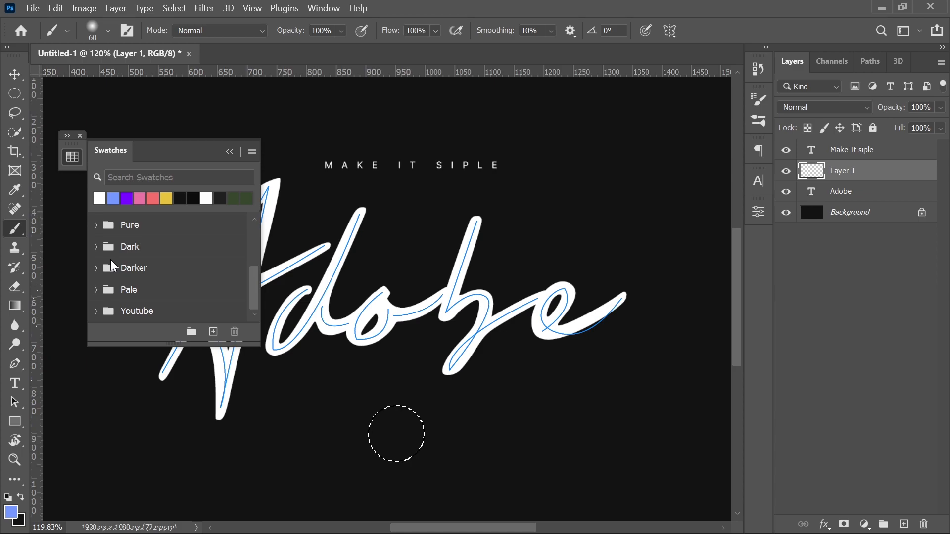
left_click(96, 225)
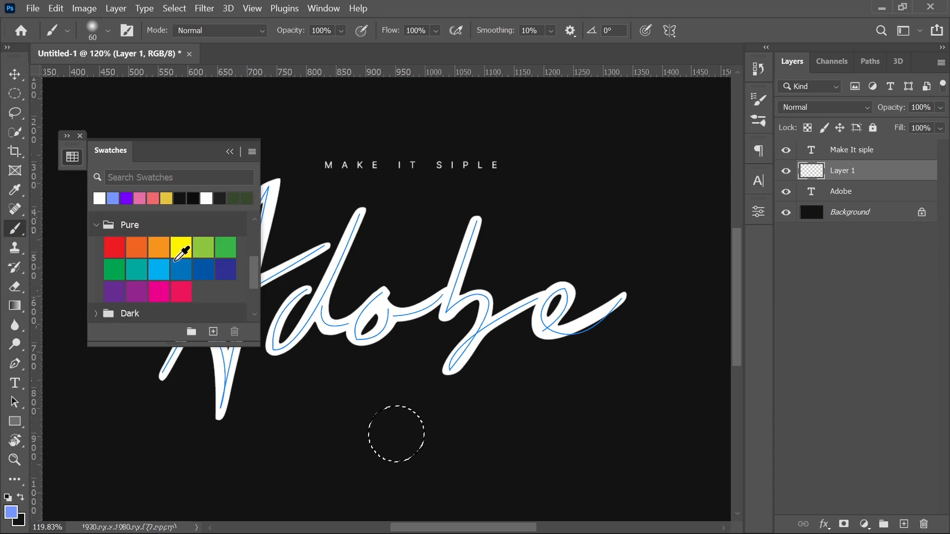
left_click(181, 291)
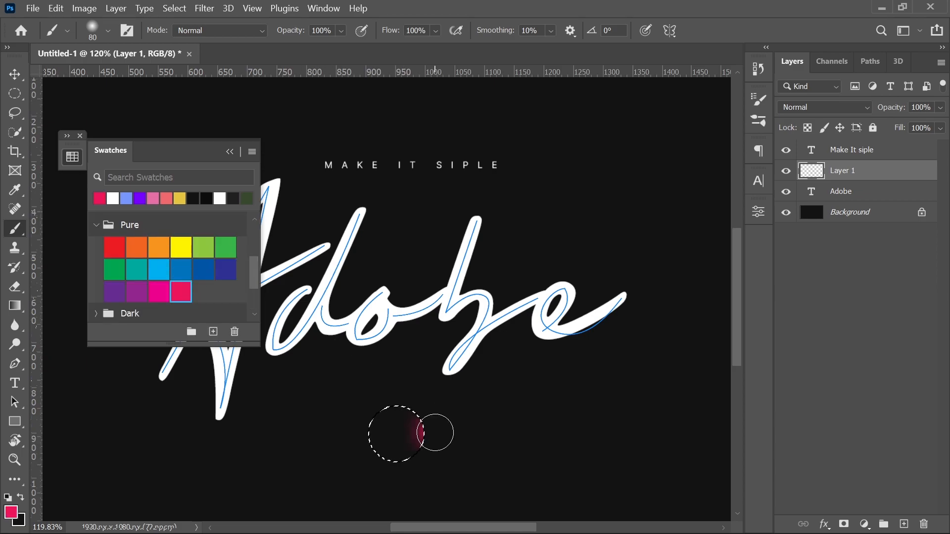
left_click(136, 290)
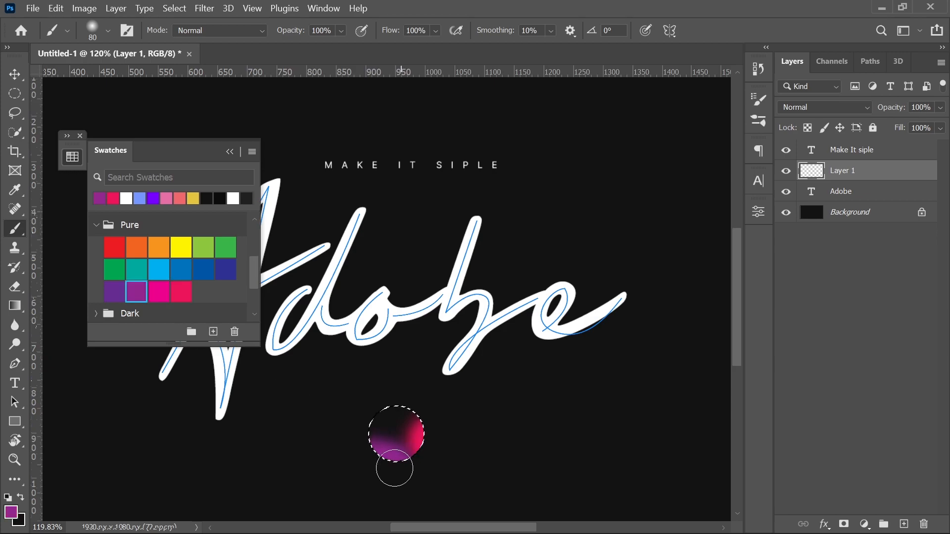
left_click(158, 270)
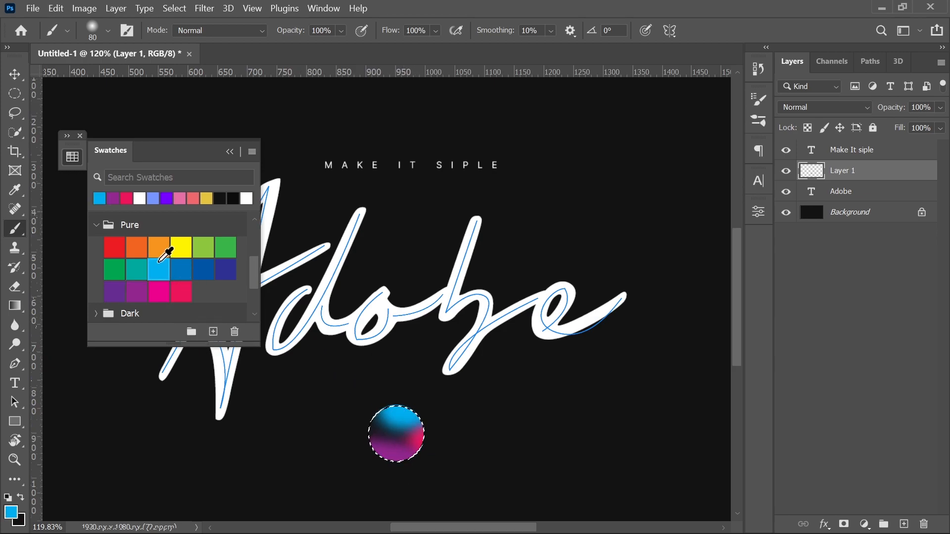
Add purple to the circle's middle, then with a 50 px brush paint crimson on its left edge and violet in the centre.
left_click(136, 291)
left_click(181, 292)
key("bracketleft")
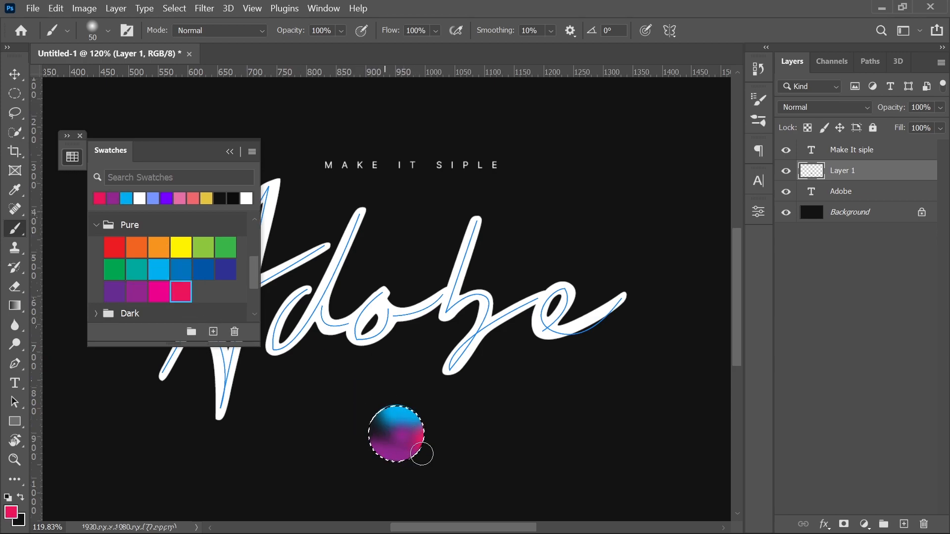
left_click(118, 289)
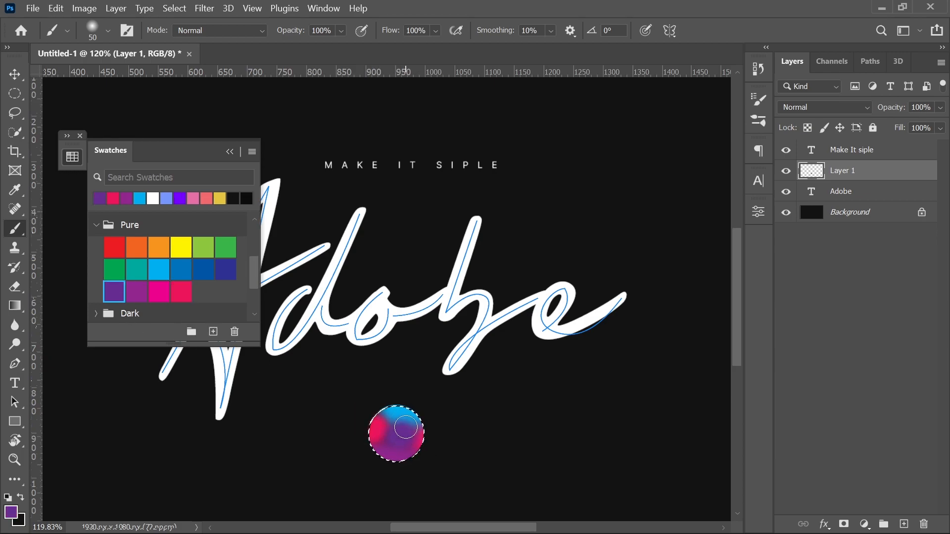
Touch up the circle's rim with teal at the lower right, light blue across the top and crimson on the right edge.
left_click(136, 269)
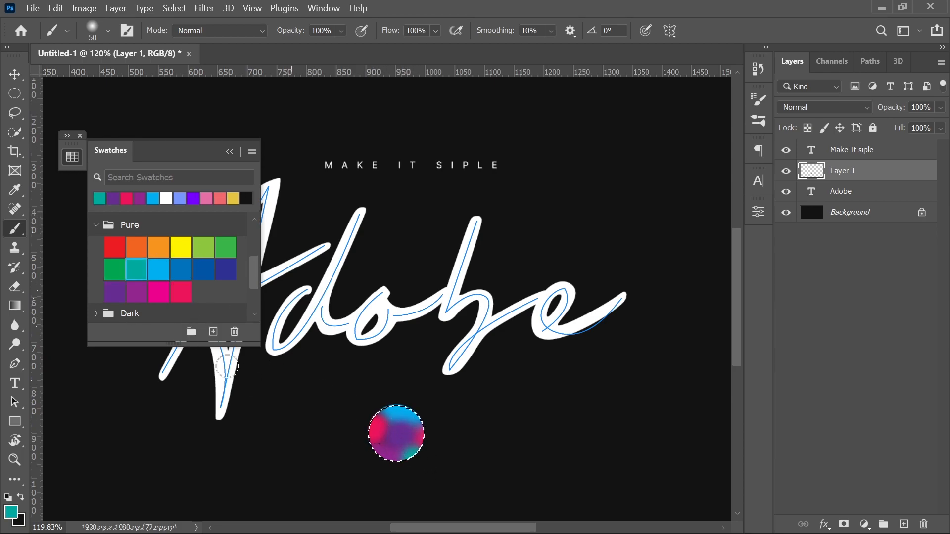
left_click(159, 269)
left_click(181, 291)
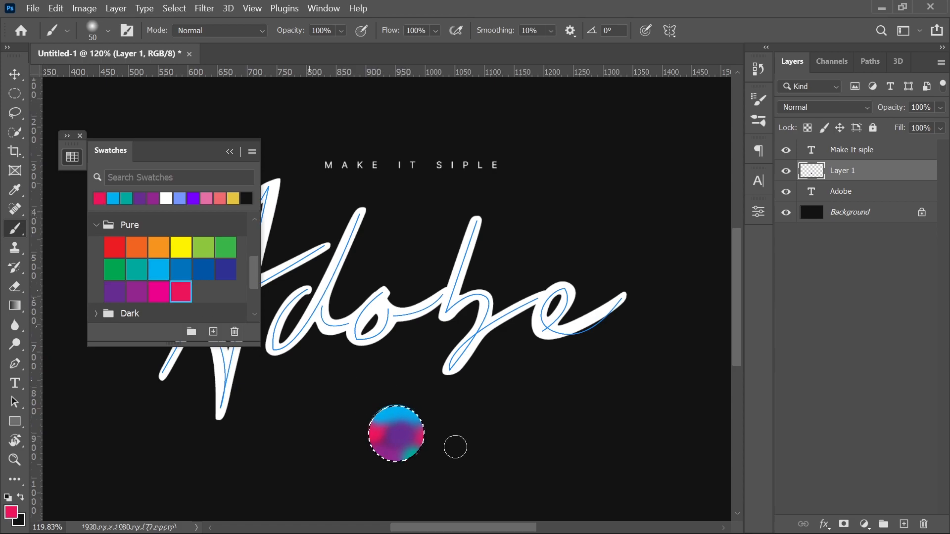
left_click(148, 266)
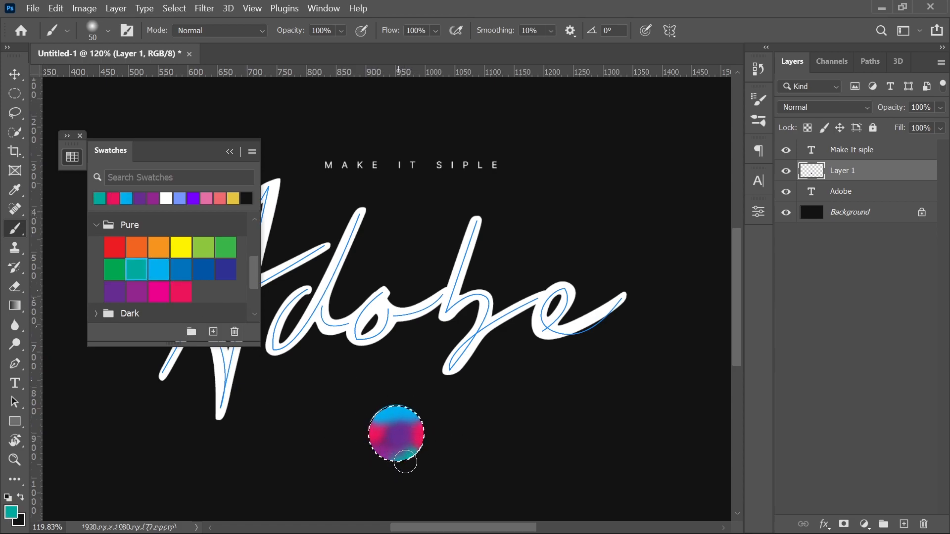
Add more teal to the circle's lower right, collapse the swatches and clear the circular selection.
left_click_drag(404, 456, 409, 453)
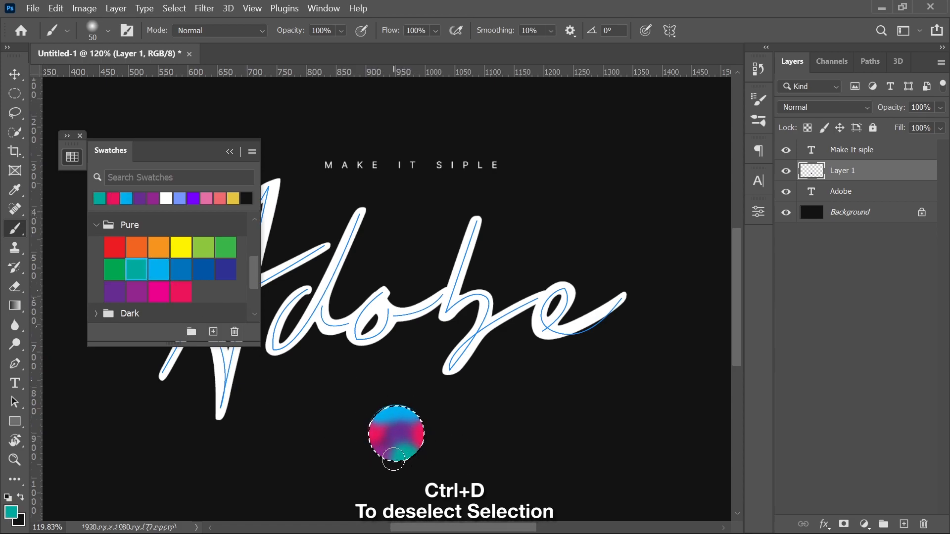
left_click(230, 152)
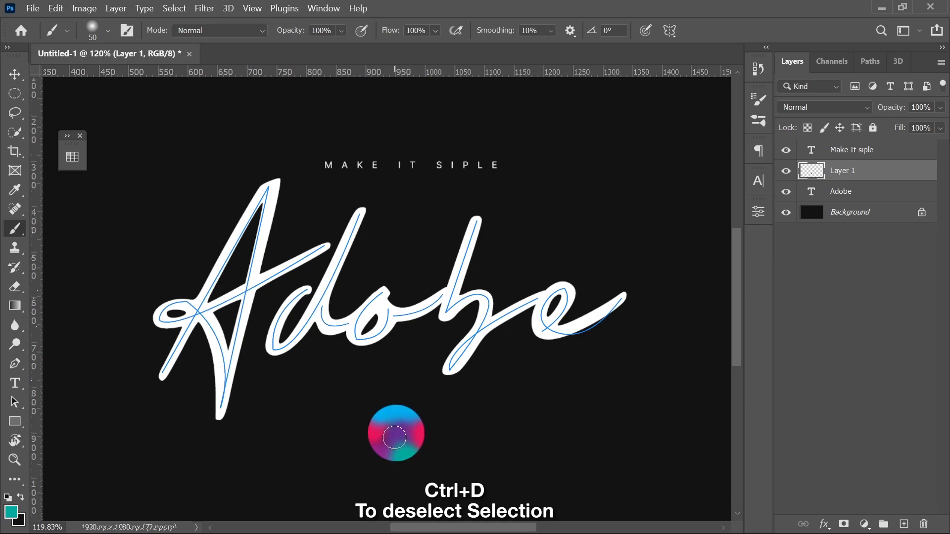
key("v")
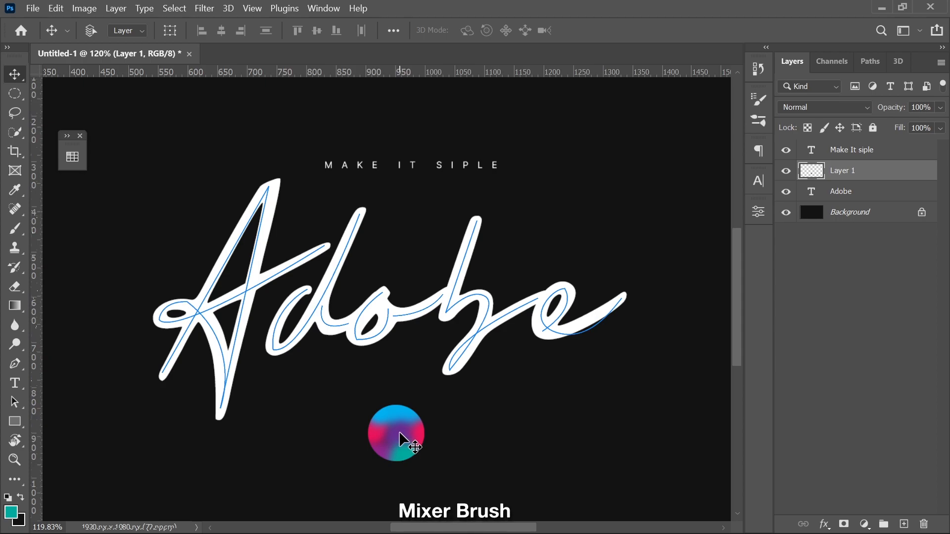
Sample the whole multicoloured circle as the paint load for a Mixer Brush enlarged to 90 px.
left_click(16, 230)
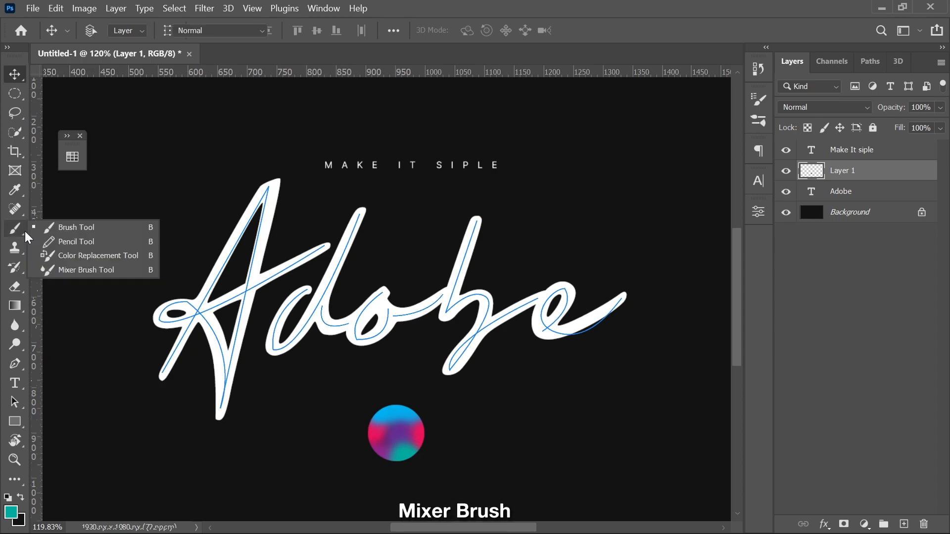
left_click(86, 270)
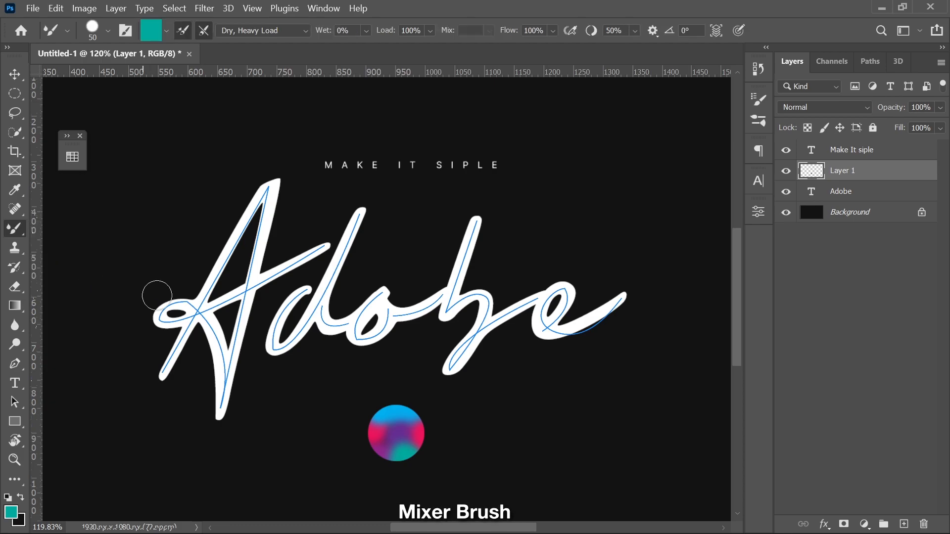
key("bracketright")
key("bracketright")
key("bracketright")
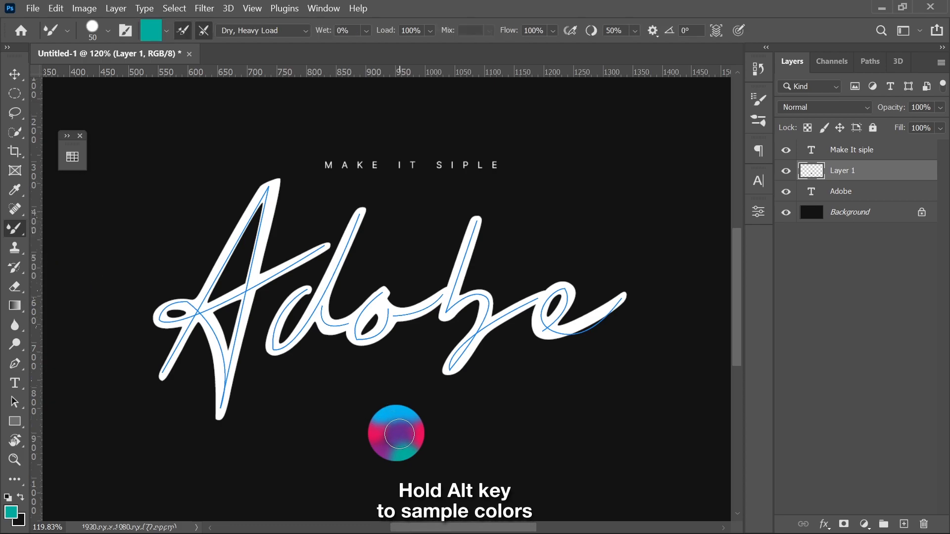
key("bracketright")
key("alt")
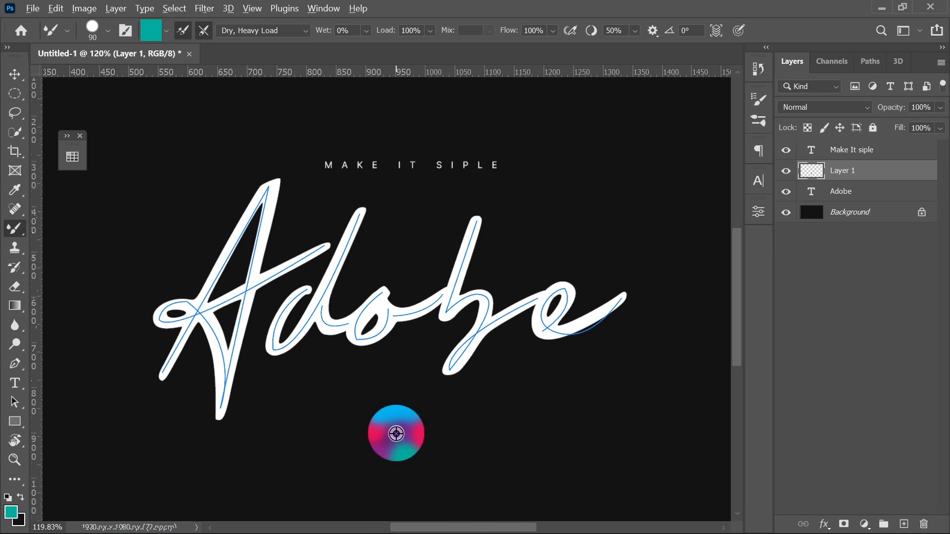
left_click(395, 434, "alt")
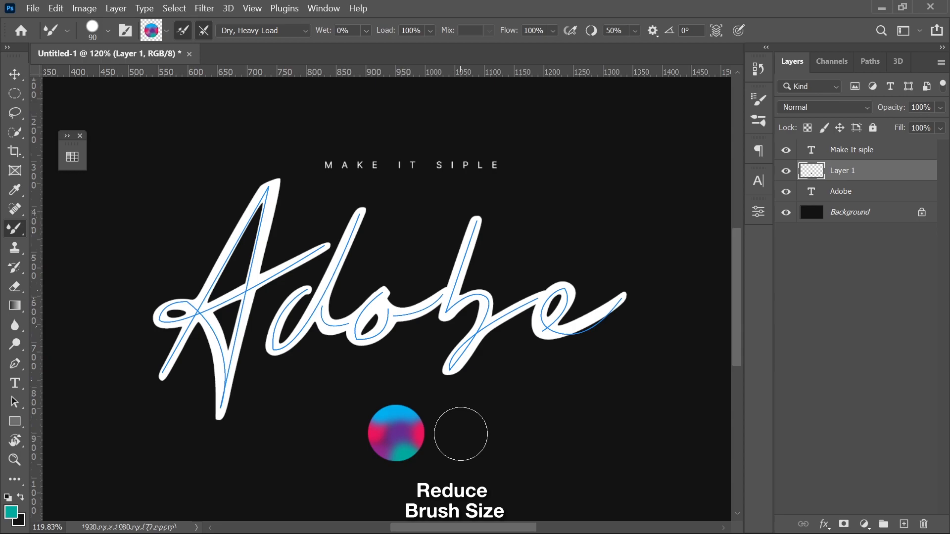
Reduce the Mixer Brush size to 40 px and check its size and hardness settings.
key("bracketleft")
key("bracketleft")
key("bracketleft")
key("bracketleft")
key("bracketleft")
right_click(469, 434)
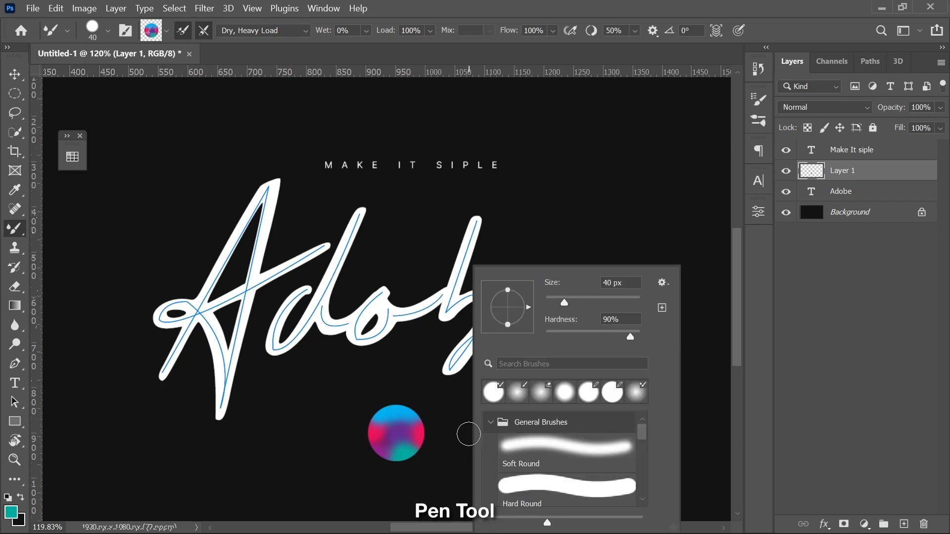
Stroke the lettering paths on Layer 1 using the Mixer Brush Tool with Simulate Pressure off, and dismiss the path outline.
left_click(22, 366)
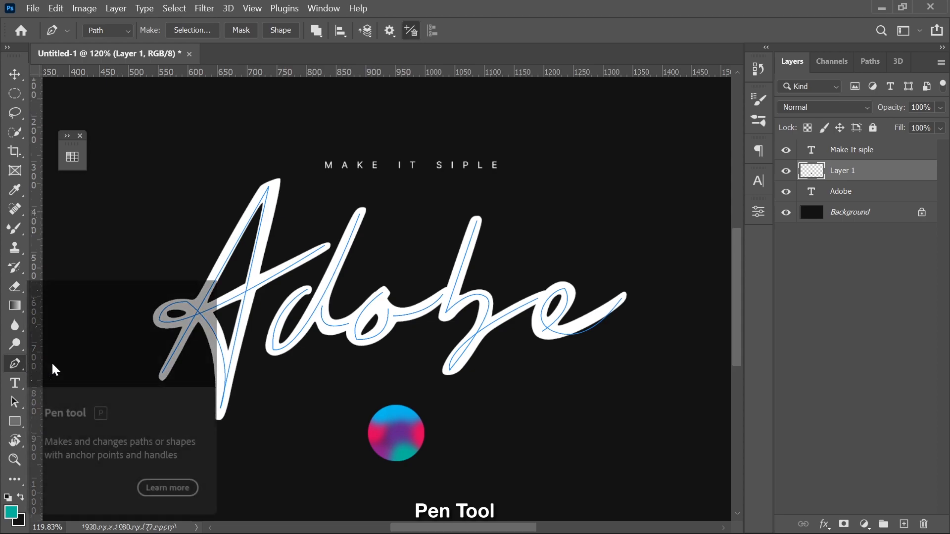
right_click(429, 320)
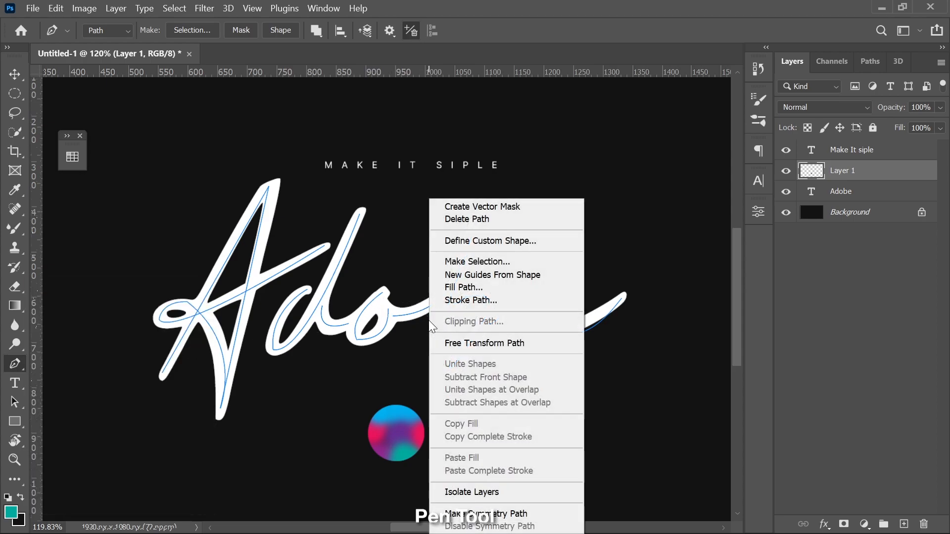
left_click(470, 299)
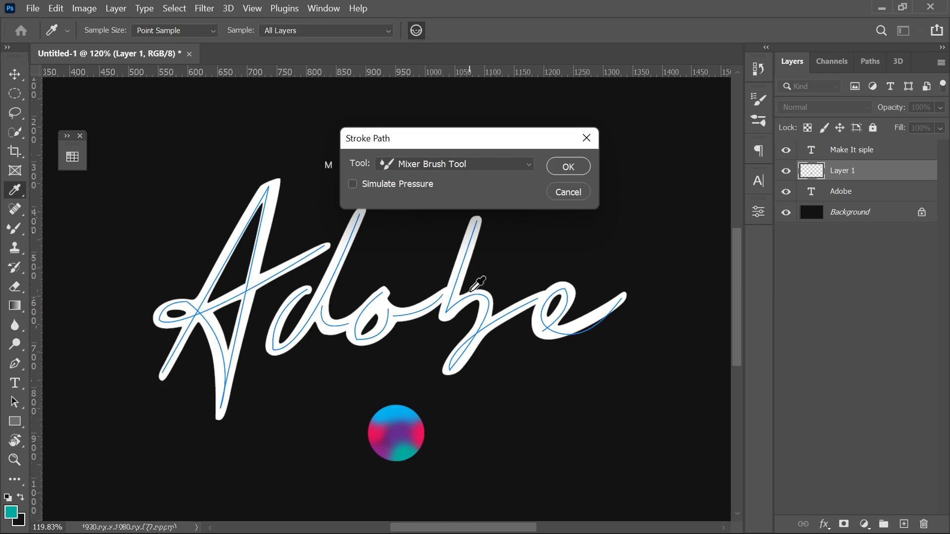
left_click(479, 167)
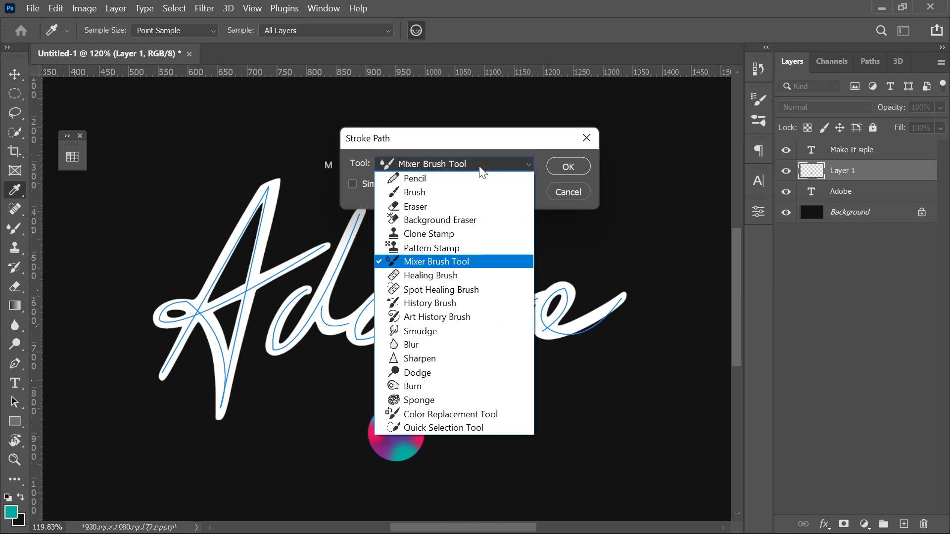
left_click(451, 266)
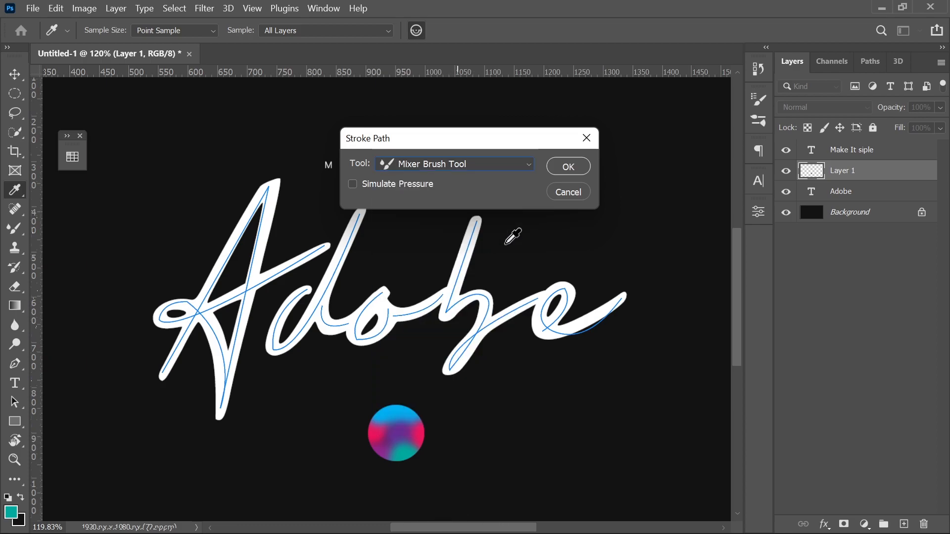
left_click(572, 168)
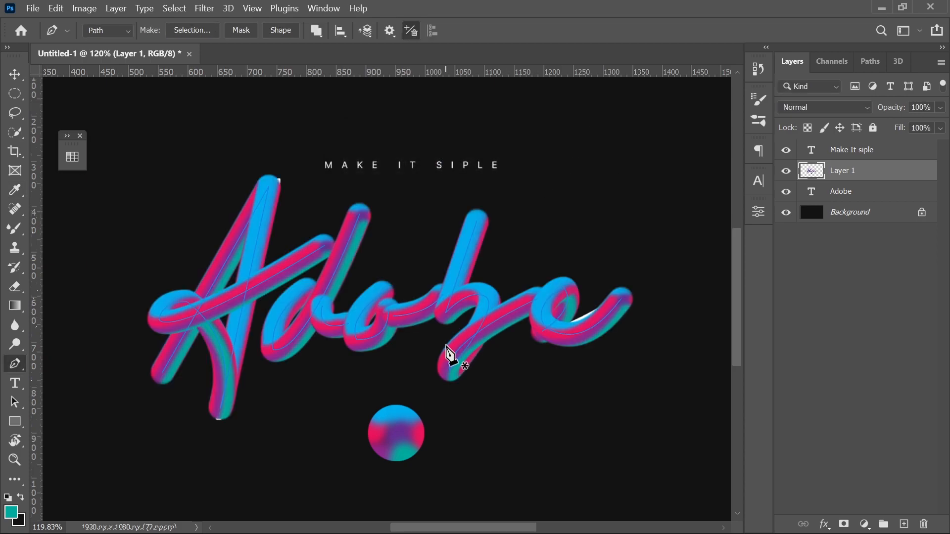
key("Return")
Hide the Adobe text layer and erase the multicoloured source circle below the lettering.
left_click(786, 193)
key("e")
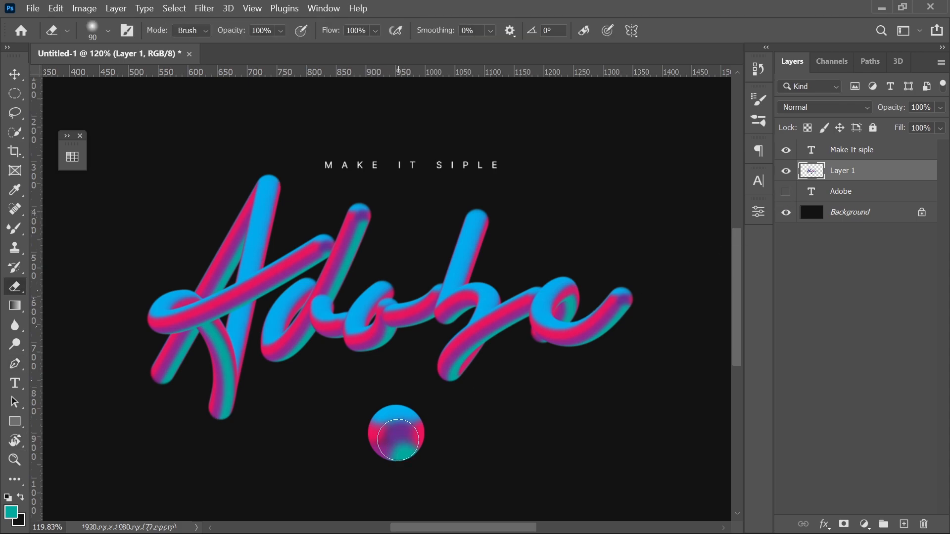
left_click_drag(397, 439, 399, 446)
Try shifting the hue of the coloured lettering with Hue/Saturation, undo the shift and close the adjustment.
key("ctrl+u")
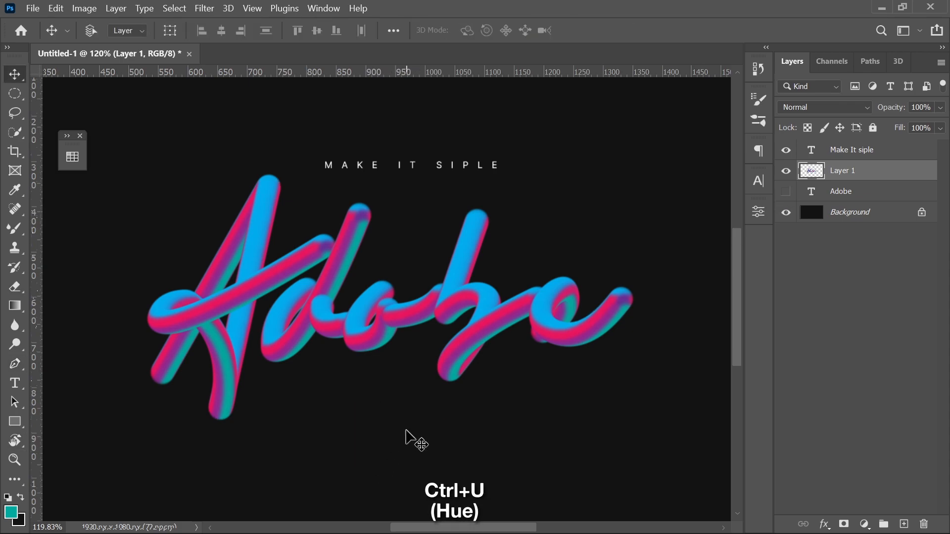
left_click_drag(668, 91, 749, 143)
left_click_drag(785, 232, 856, 254)
key("ctrl+z")
left_click(927, 161)
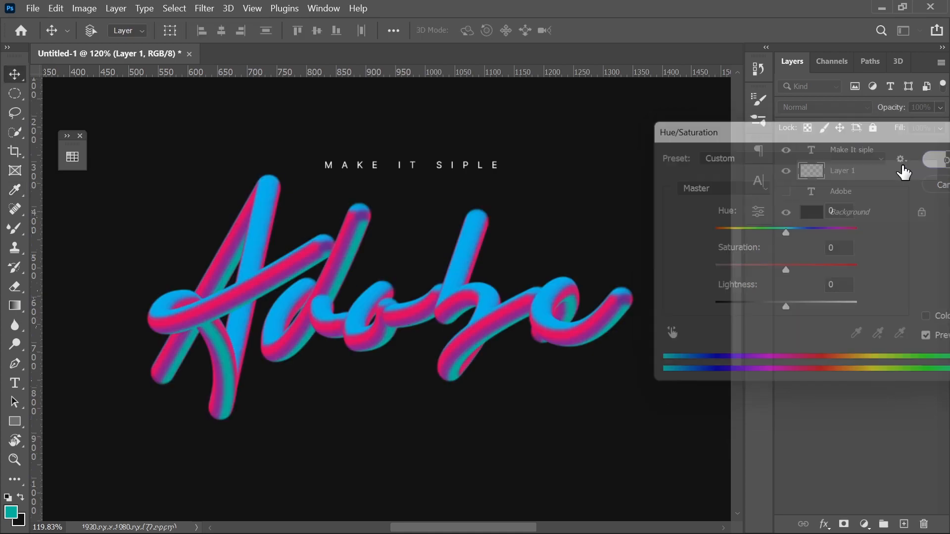